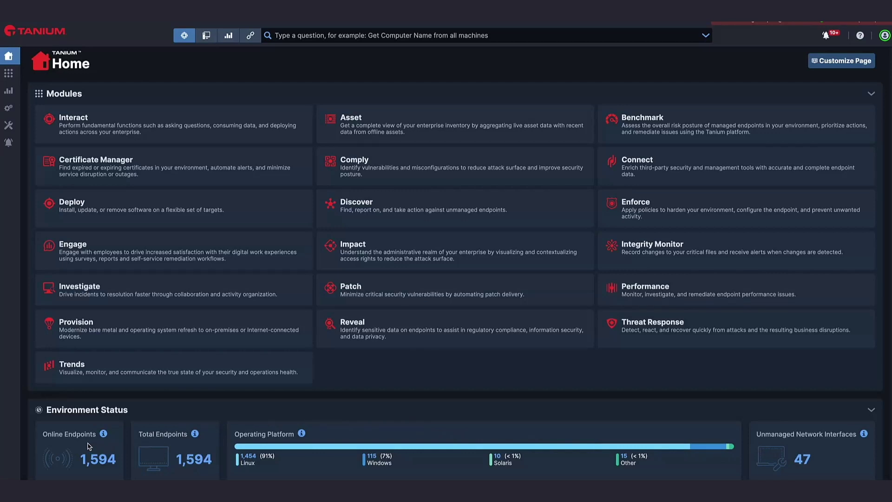
# - Scroll to the Home page's Dashboard List and open the Asset Discovery and Inventory dashboard
pyautogui.scroll(-1, 90, 446)
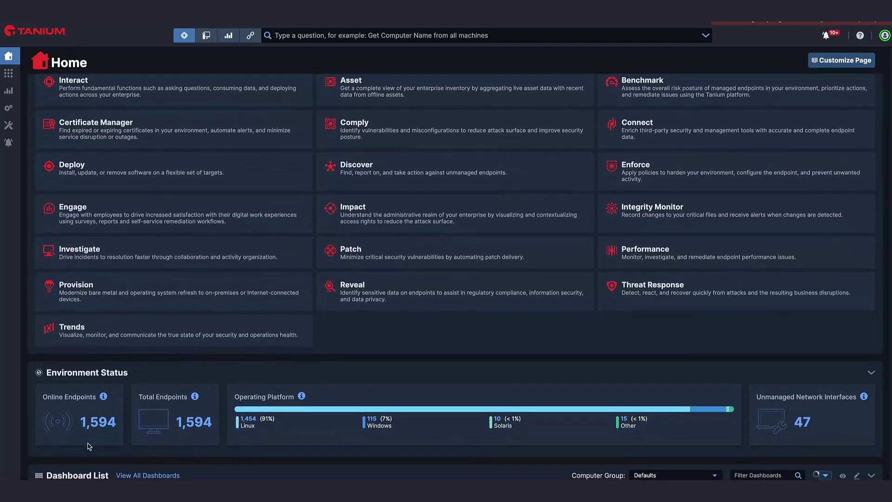
pyautogui.scroll(-2, 89, 446)
pyautogui.scroll(-3, 90, 446)
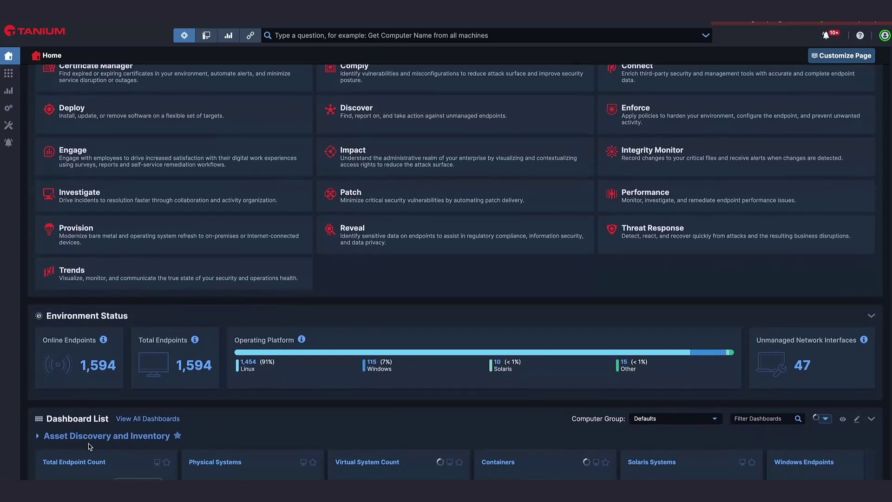
pyautogui.scroll(-1, 90, 446)
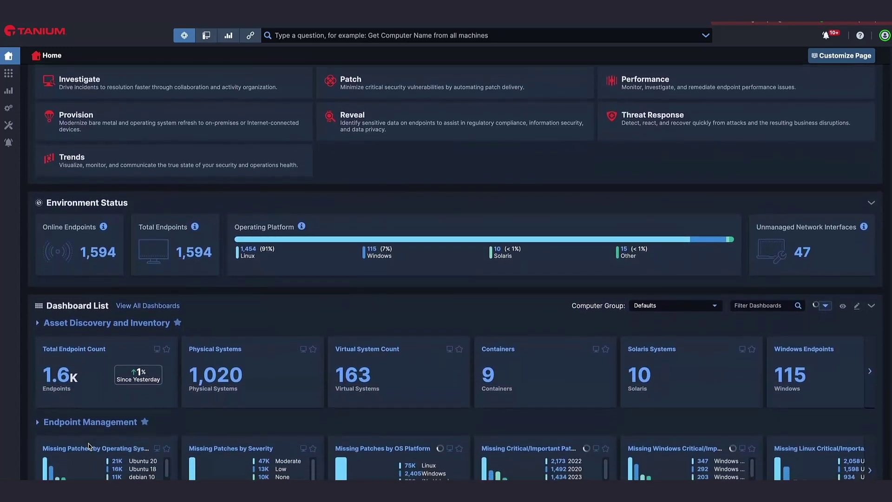
pyautogui.scroll(-1, 89, 447)
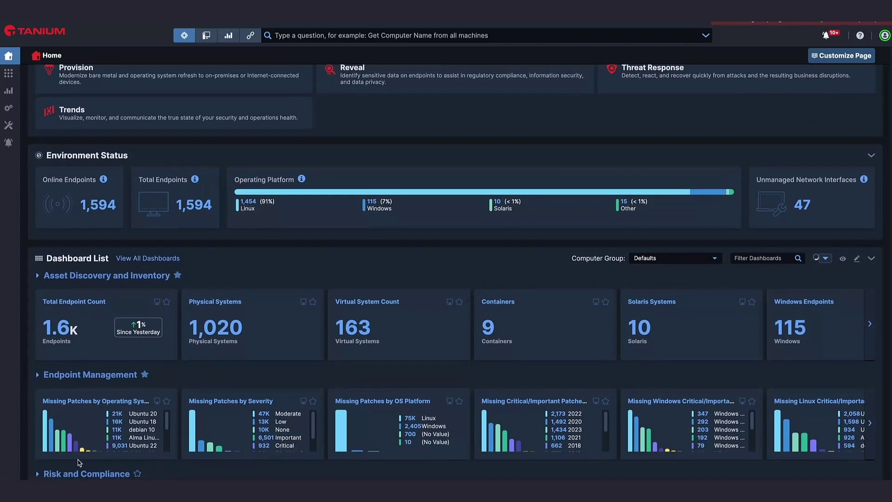
pyautogui.scroll(-2, 89, 446)
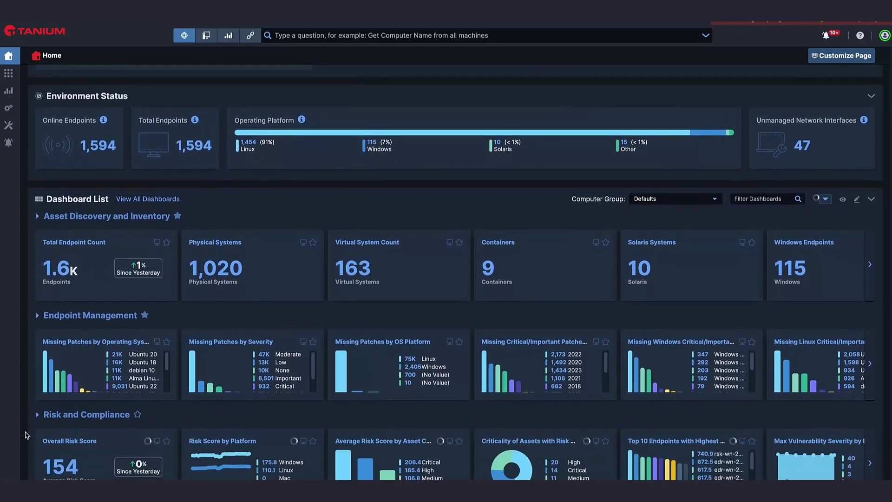
pyautogui.scroll(-2, 26, 438)
pyautogui.scroll(-1, 27, 437)
pyautogui.scroll(-2, 27, 438)
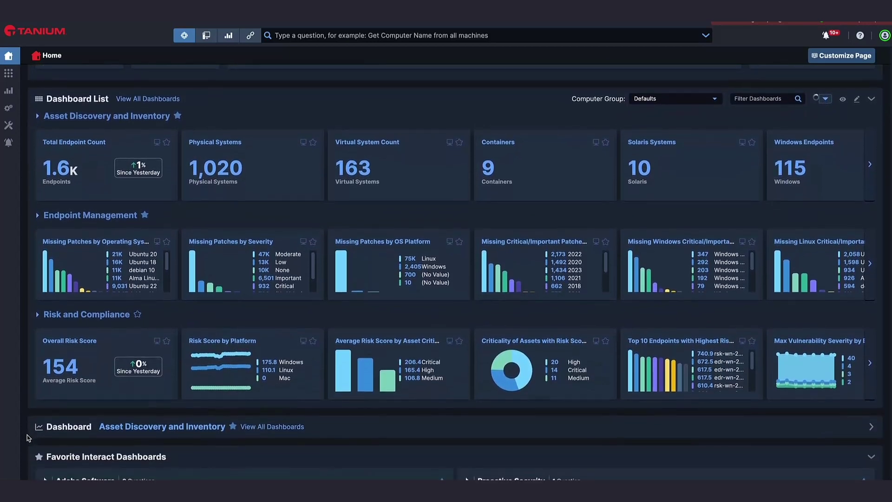
pyautogui.scroll(2, 27, 438)
pyautogui.scroll(2, 26, 437)
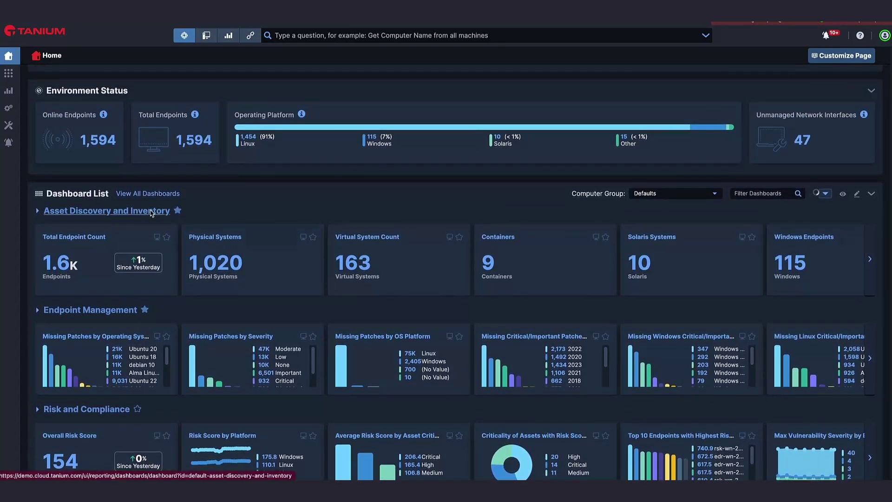
pyautogui.click(151, 211)
# - Scroll from the per-OS version charts down to Software Inventory's top-10 applications and packages
pyautogui.scroll(-1, 151, 213)
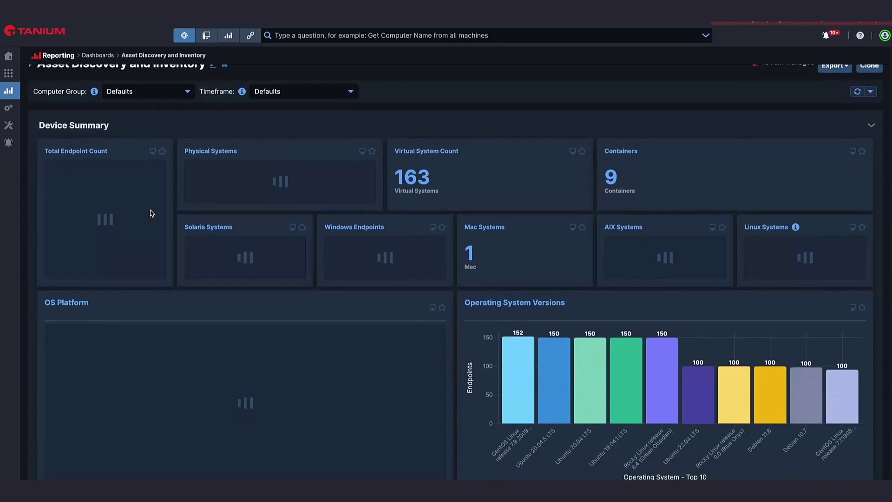
pyautogui.scroll(-1, 151, 213)
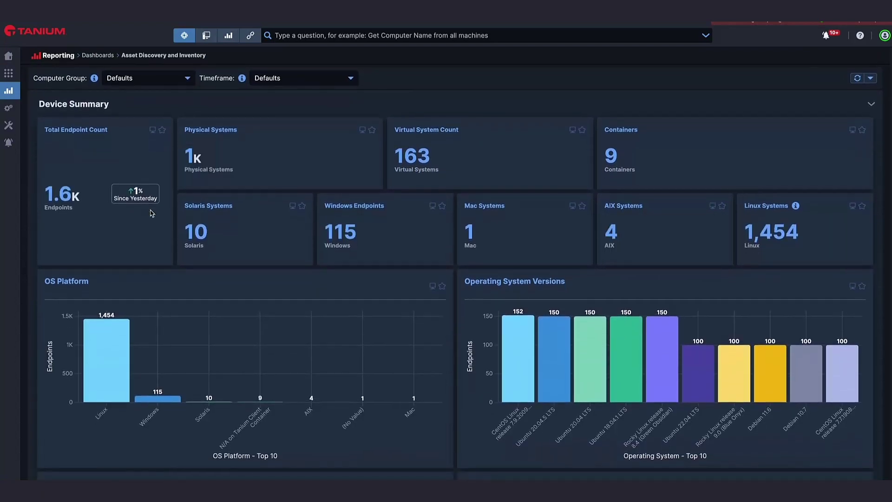
pyautogui.scroll(-3, 151, 213)
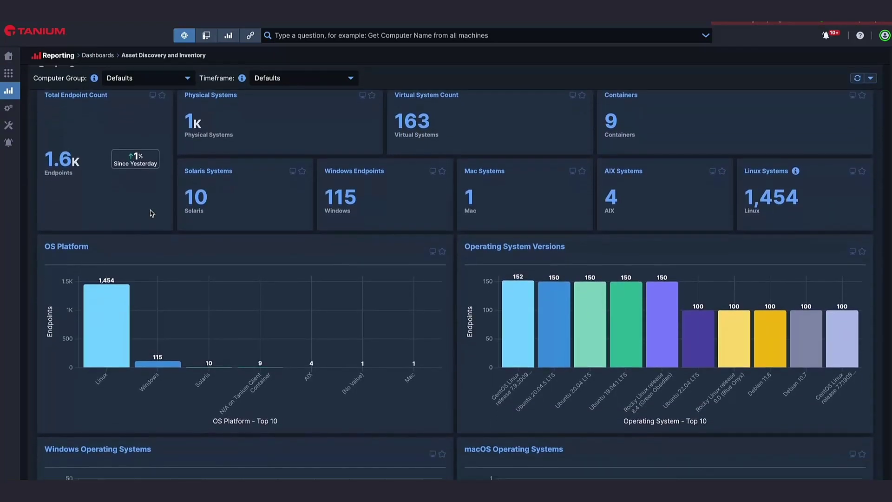
pyautogui.scroll(-2, 151, 213)
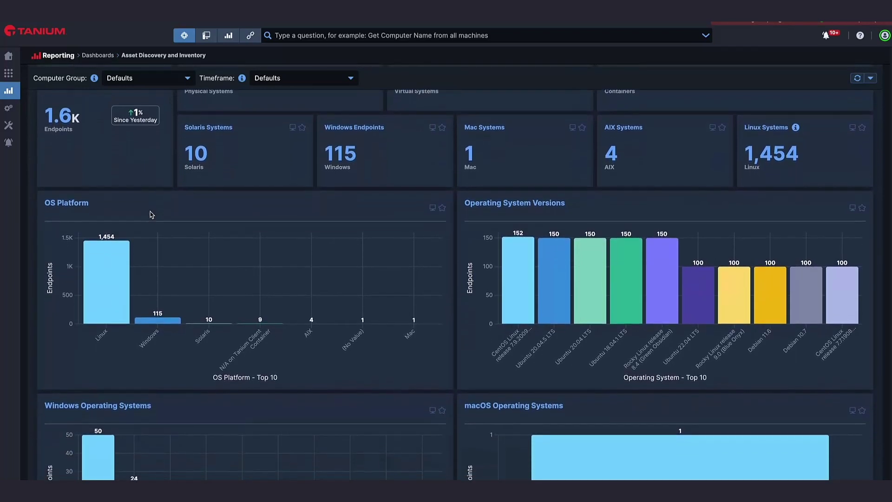
pyautogui.scroll(-6, 153, 215)
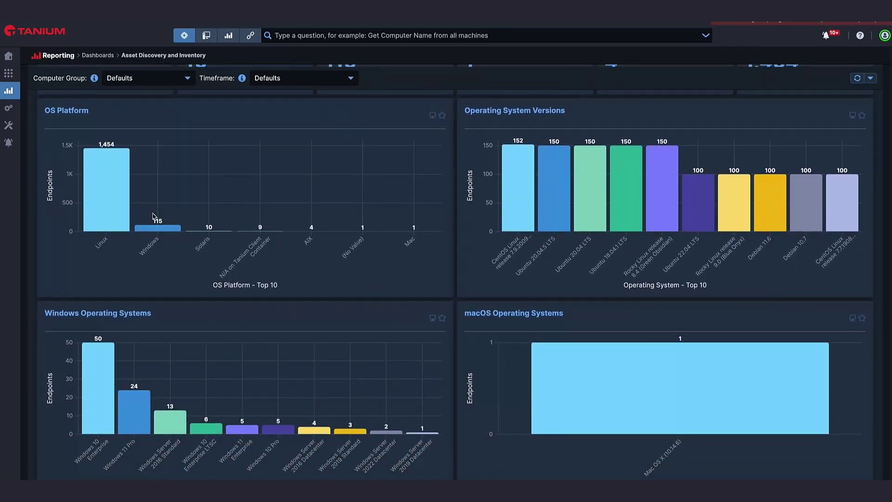
pyautogui.scroll(-2, 153, 215)
pyautogui.scroll(-5, 154, 216)
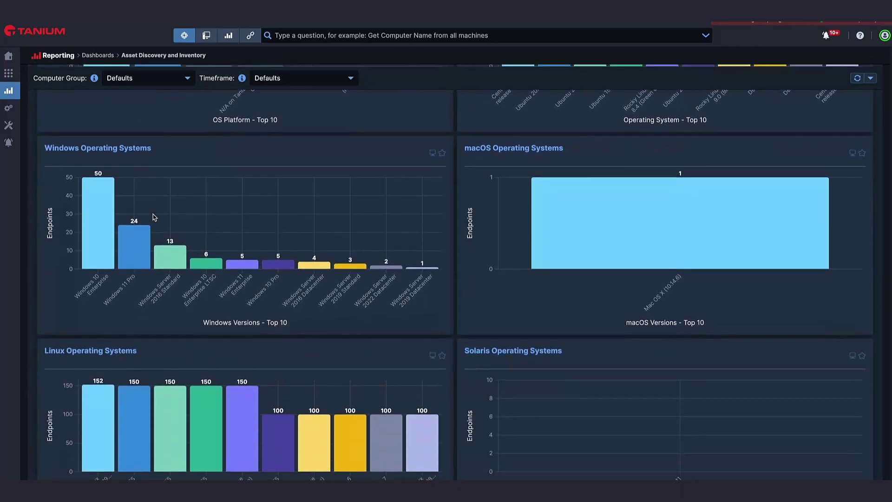
pyautogui.scroll(-6, 153, 217)
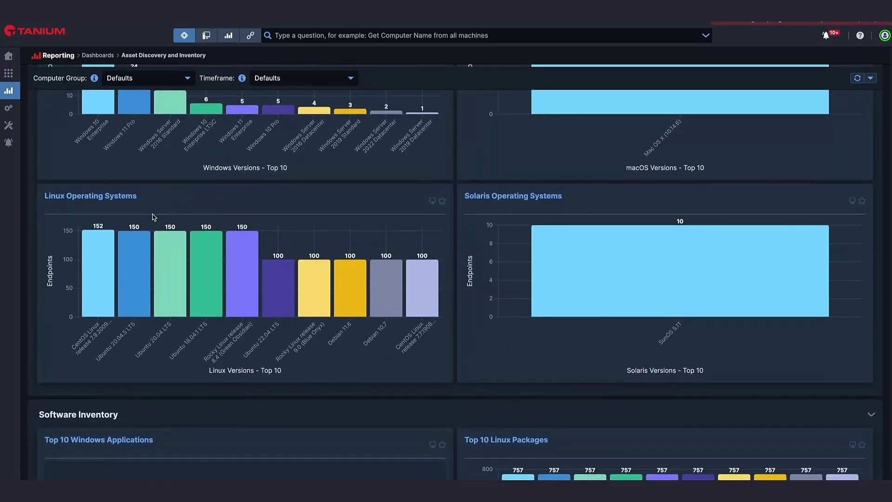
pyautogui.scroll(-1, 153, 217)
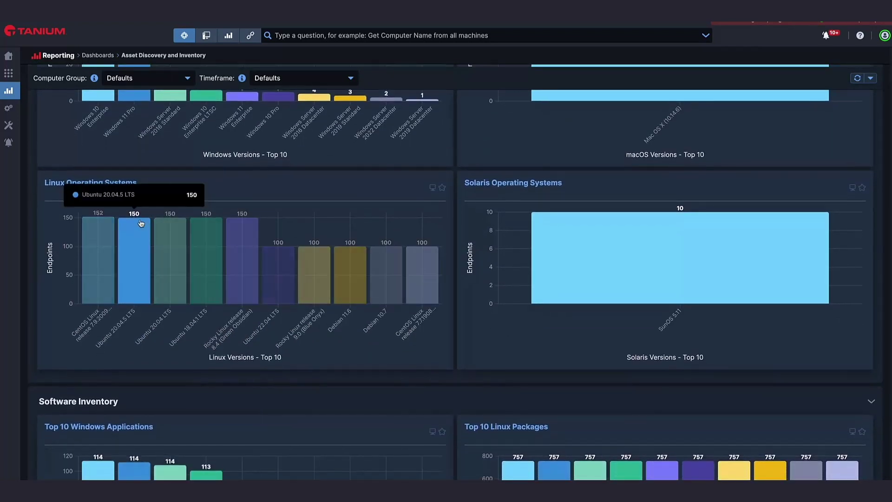
pyautogui.scroll(-5, 142, 223)
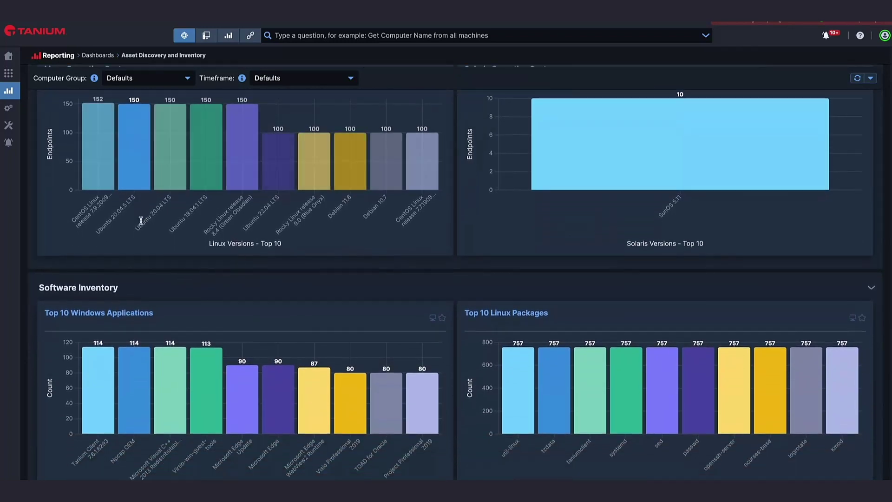
pyautogui.scroll(-4, 142, 224)
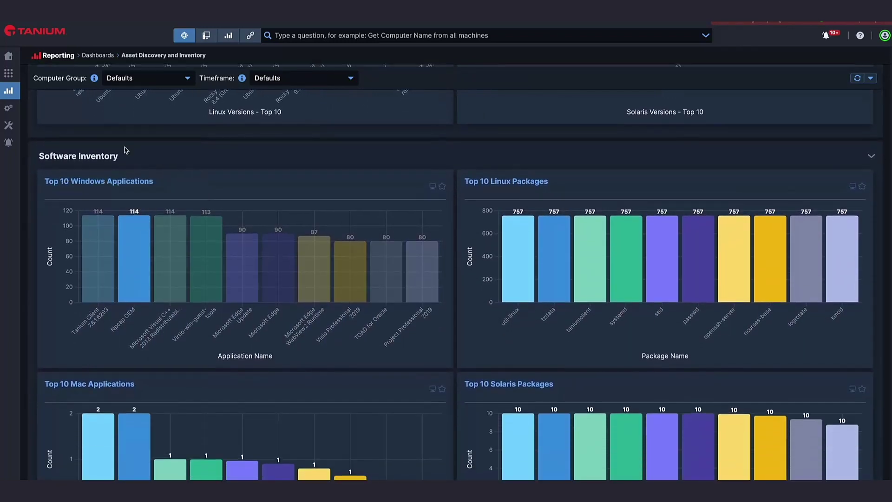
# - Ask the question 'get computer names' in the top question bar
pyautogui.click(296, 36)
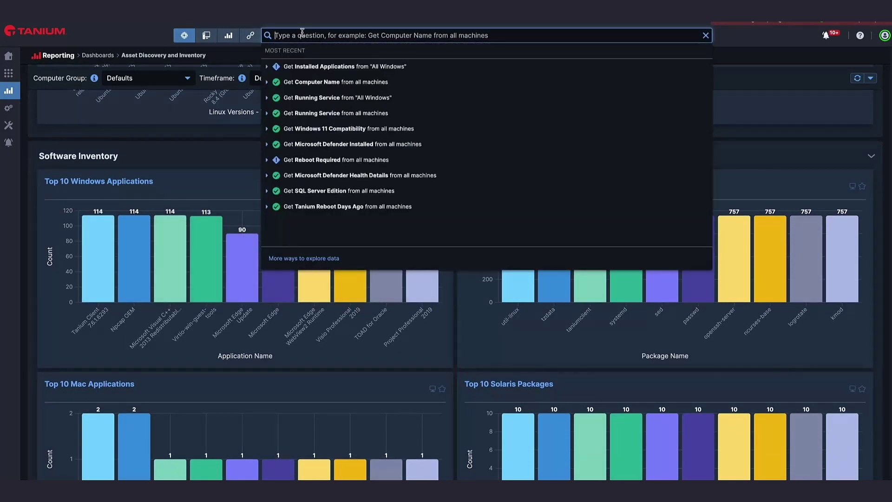
pyautogui.write('get computer nam')
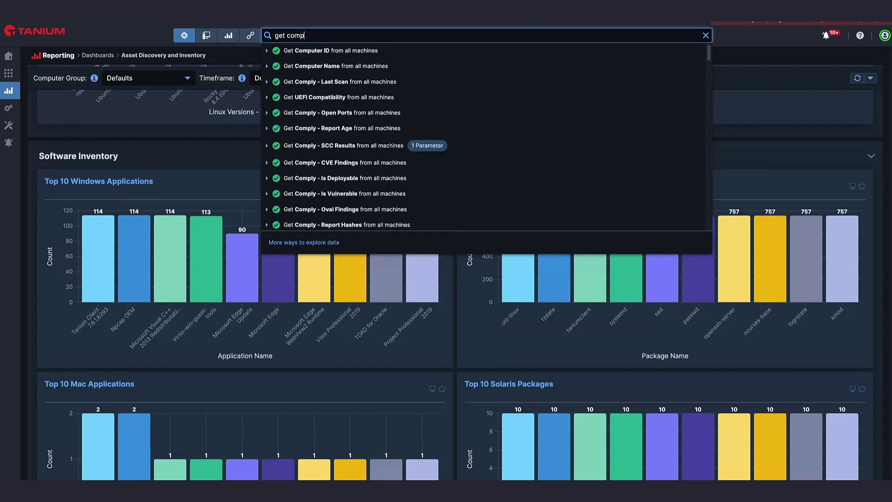
pyautogui.write('es')
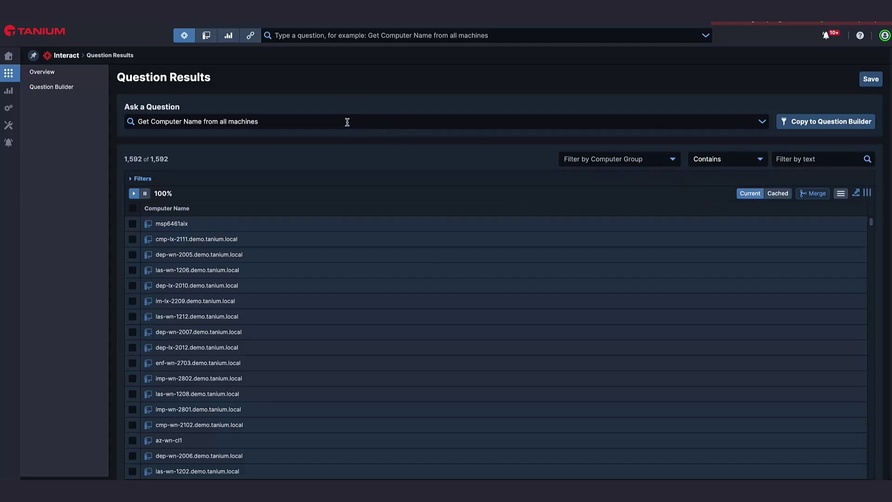
# - Ask 'get installed applications from windows' and filter the results by 'adobe', showing 6 of 122
pyautogui.click(319, 36)
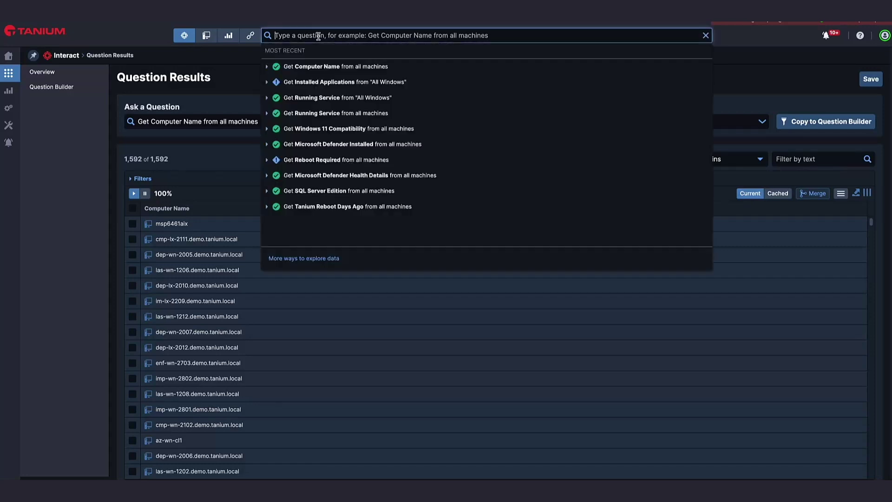
pyautogui.write('get i')
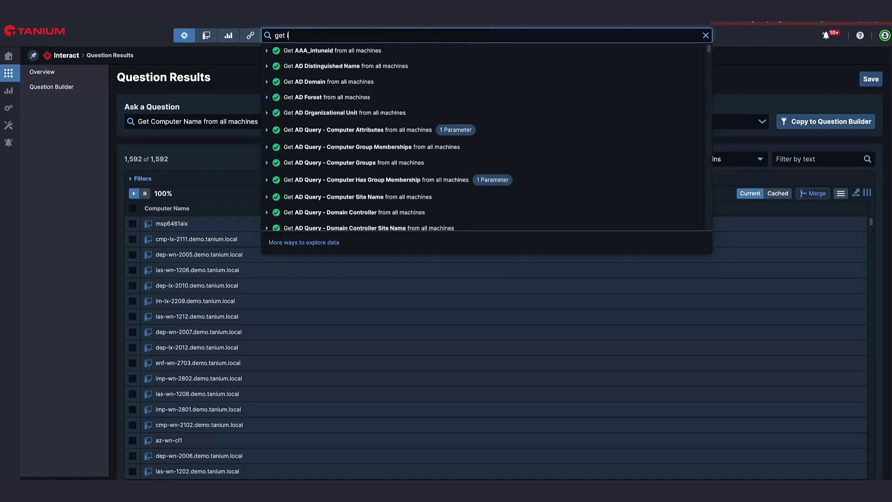
pyautogui.write('nstalled ')
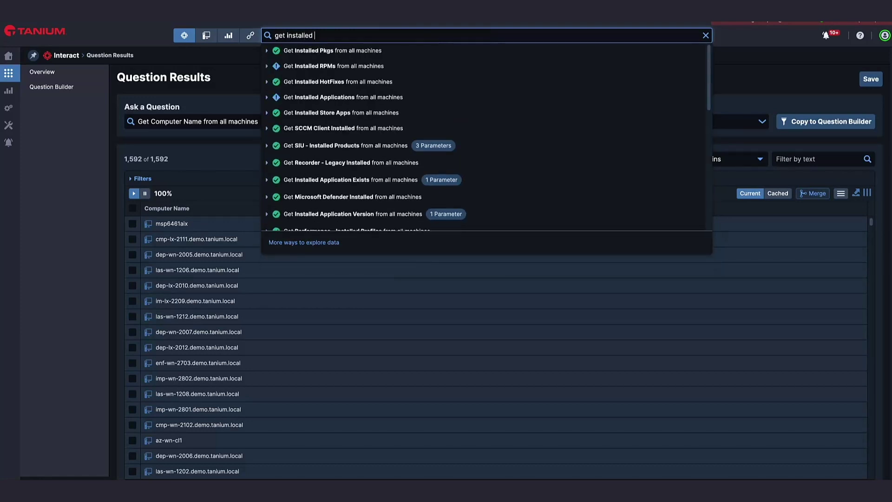
pyautogui.write('applications f')
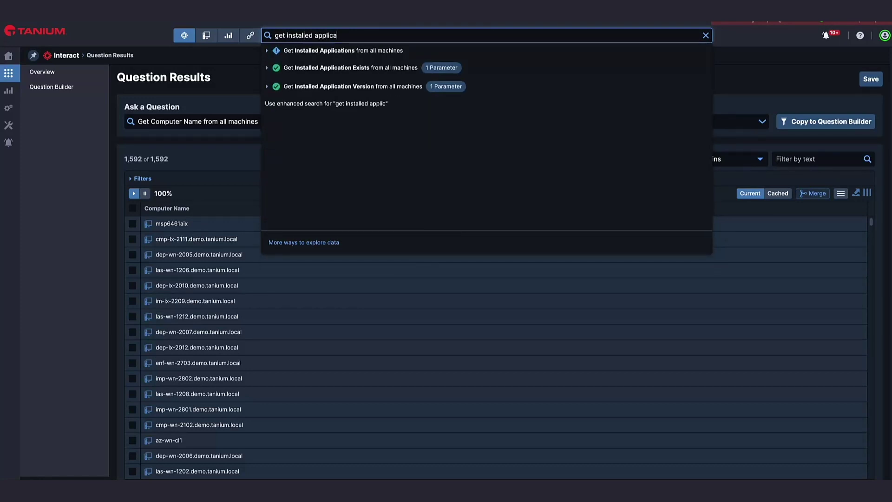
pyautogui.write('rom windows')
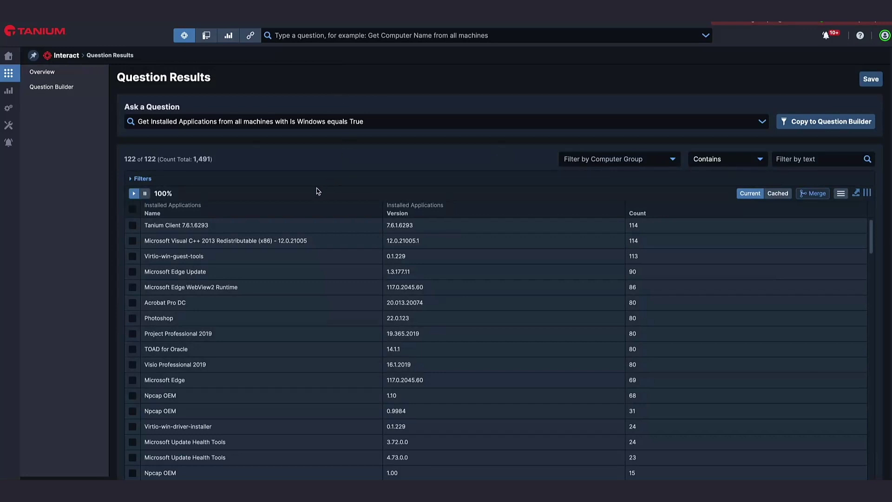
pyautogui.scroll(-1, 259, 232)
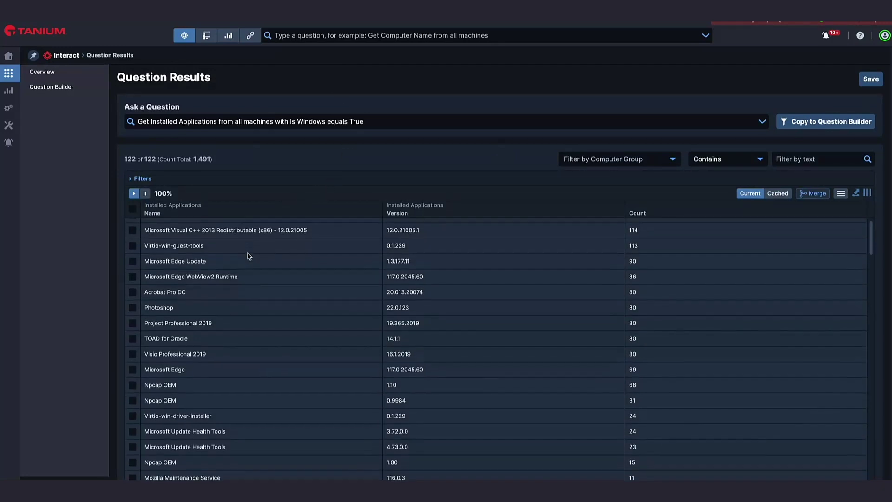
pyautogui.click(810, 160)
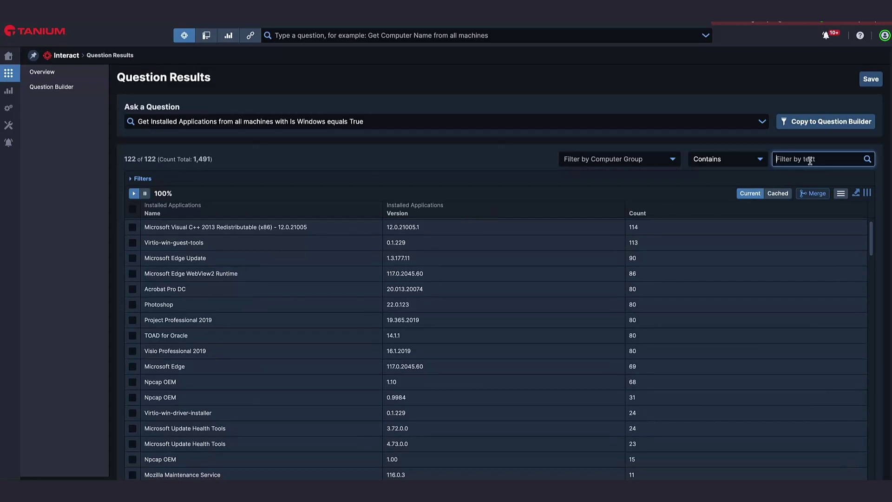
pyautogui.write('adobe')
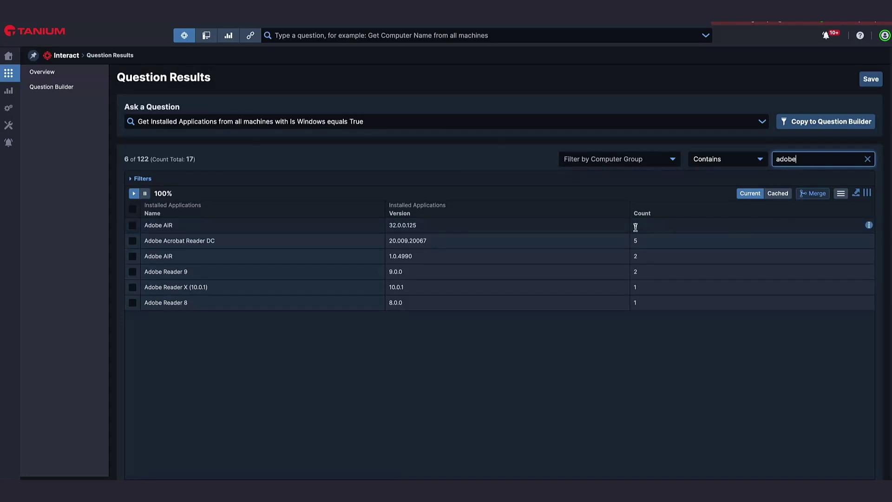
# - Select Adobe AIR, start then cancel a Computer Name drill-down, and go back Home
pyautogui.click(133, 226)
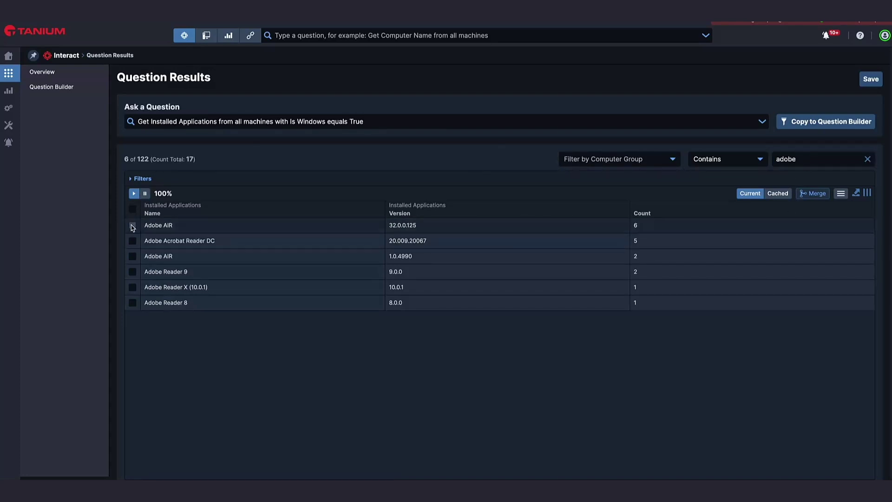
pyautogui.click(294, 160)
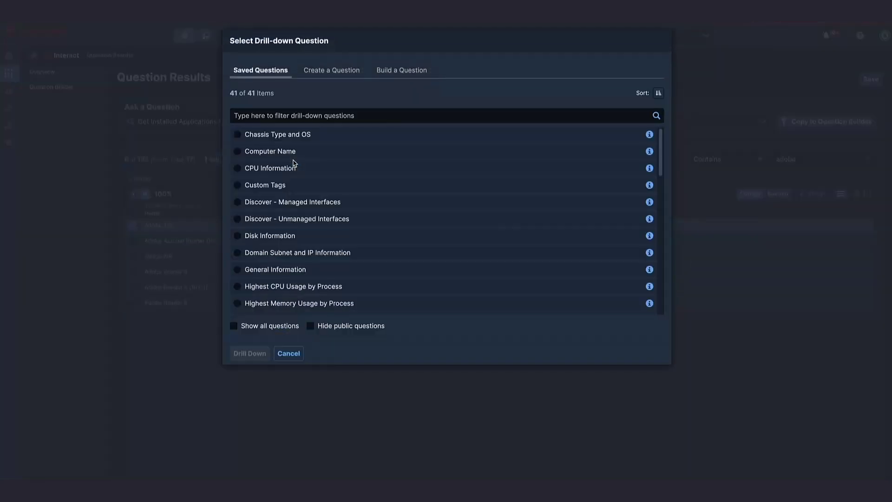
pyautogui.click(238, 151)
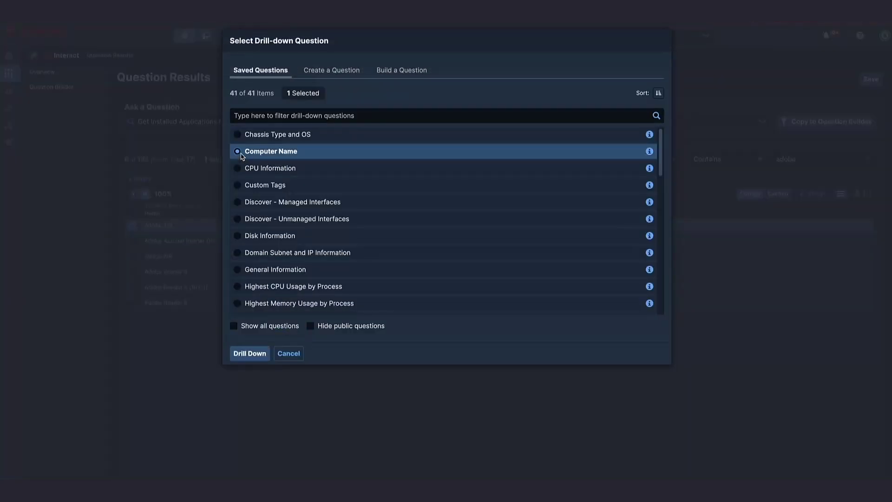
pyautogui.click(300, 353)
pyautogui.click(9, 56)
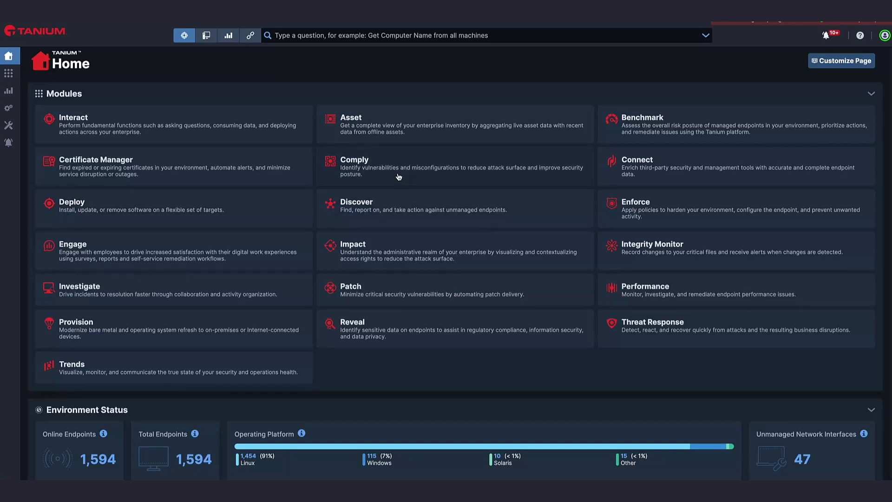
# - Open the Asset module, scroll to its Reports, and open the All Assets report
pyautogui.click(457, 128)
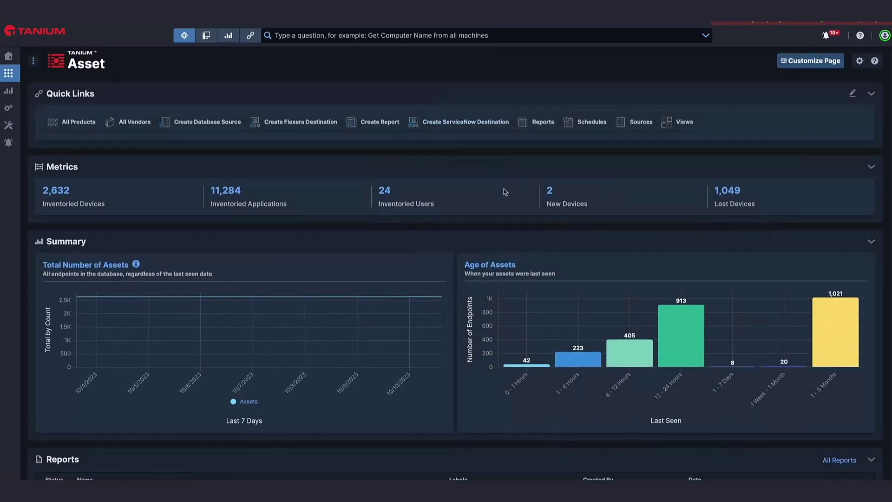
pyautogui.scroll(-1, 505, 192)
pyautogui.scroll(-3, 505, 192)
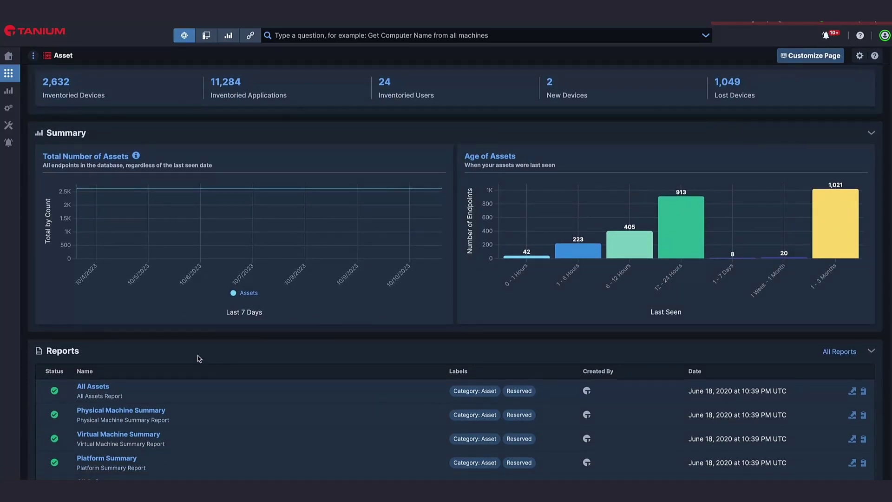
pyautogui.click(87, 388)
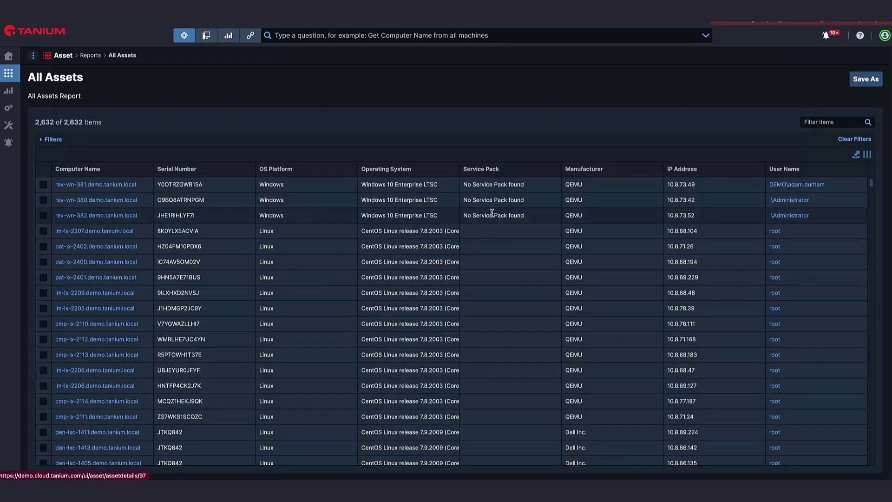
# - Filter the All Assets report by 'wind' to list the 124 Windows machines
pyautogui.click(839, 123)
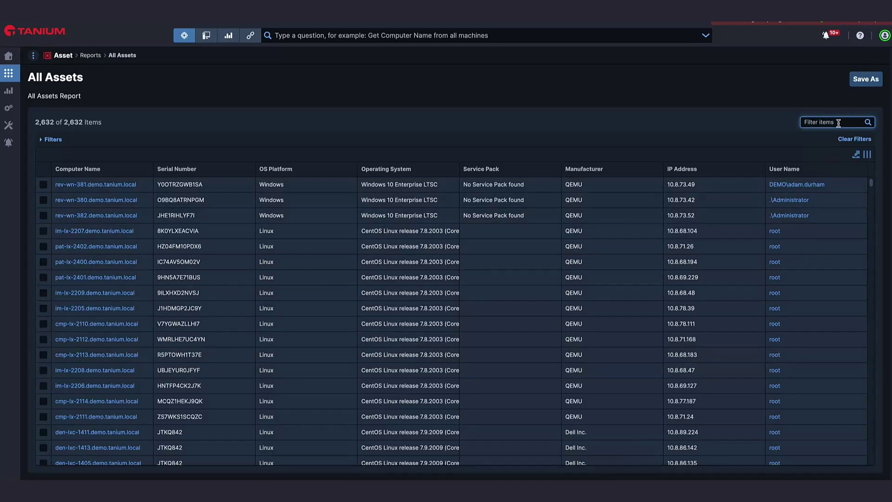
pyautogui.write('window')
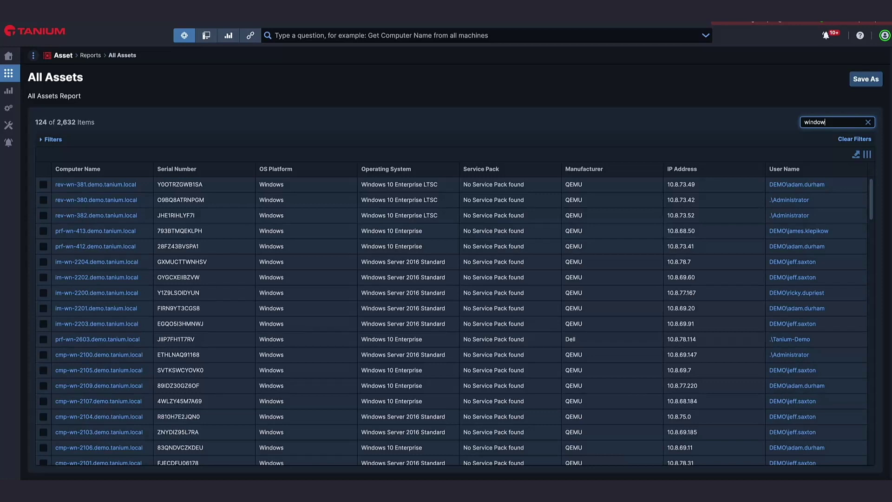
pyautogui.scroll(-5, 353, 186)
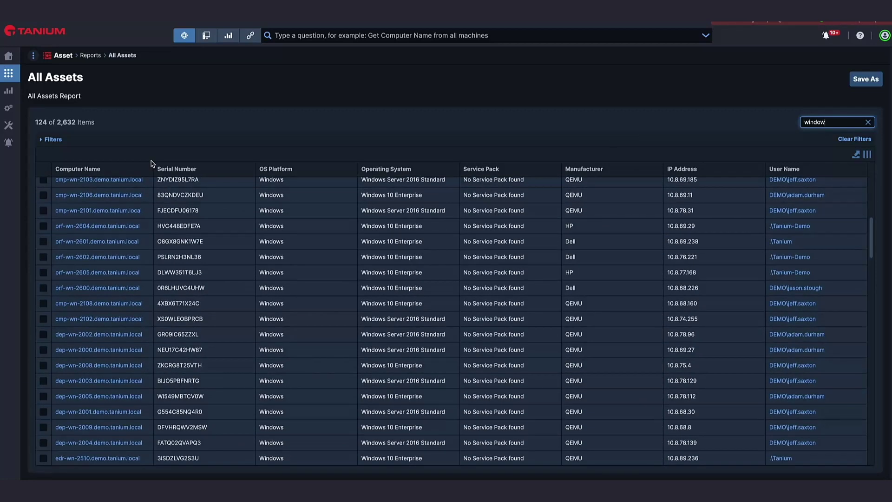
pyautogui.click(33, 55)
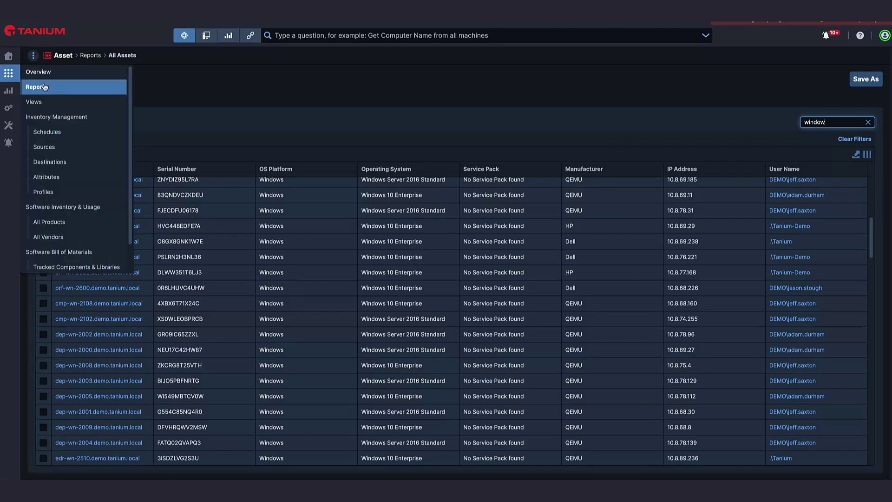
# - View the Asset export Destinations with four ServiceNow entries, then return to Home
pyautogui.click(42, 163)
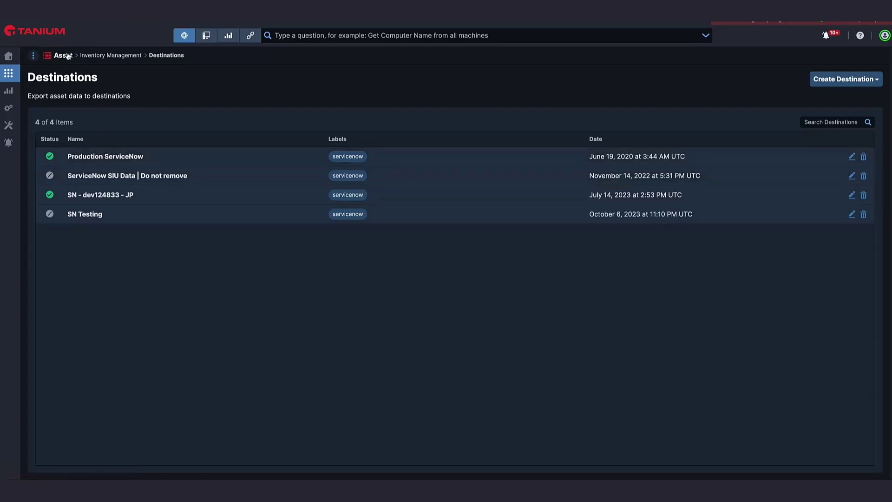
pyautogui.click(10, 57)
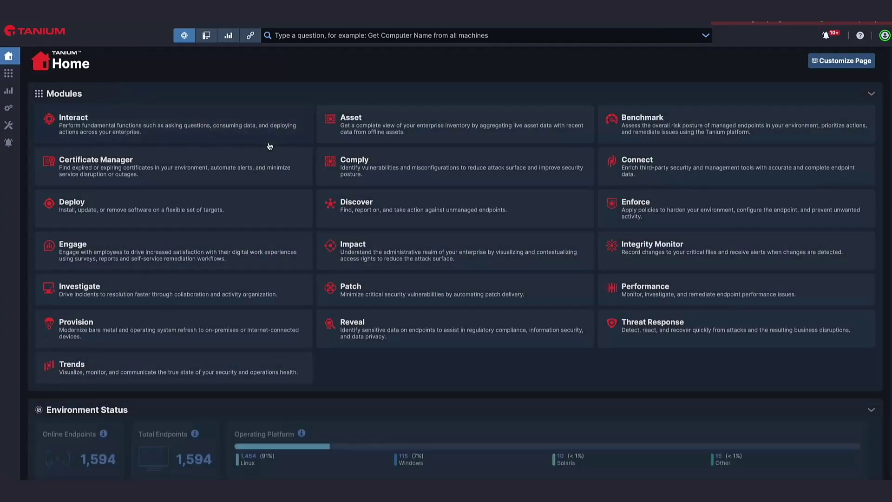
# - Open Comply's Vulnerability Findings, showing 9,715 items and top findings by Check ID
pyautogui.click(425, 161)
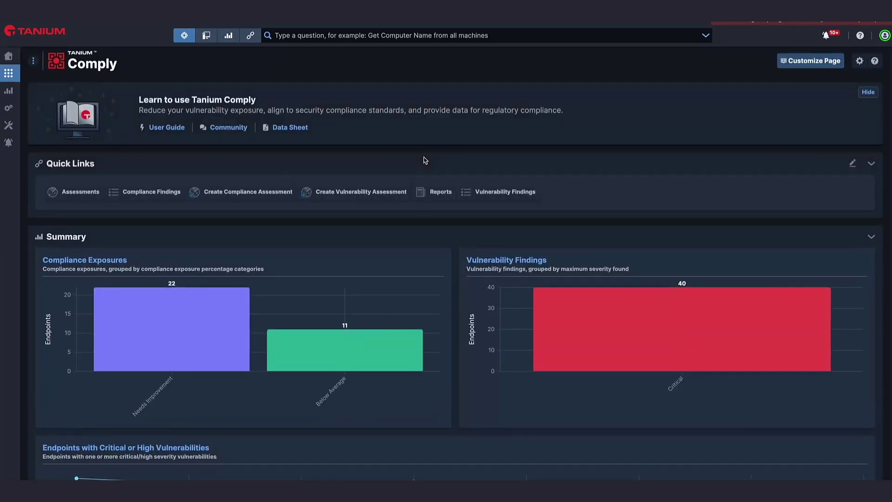
pyautogui.click(491, 192)
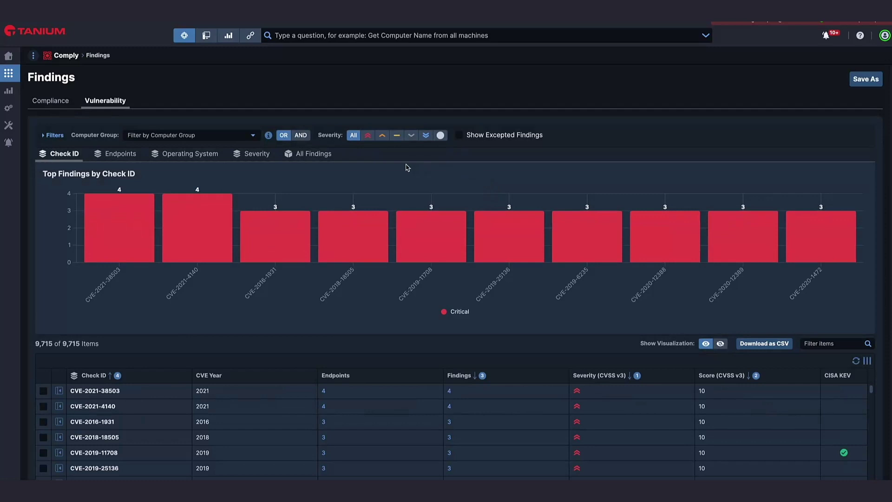
# - List all 43,503 findings, open the CVE-2018-15982 details, then head back Home
pyautogui.click(329, 157)
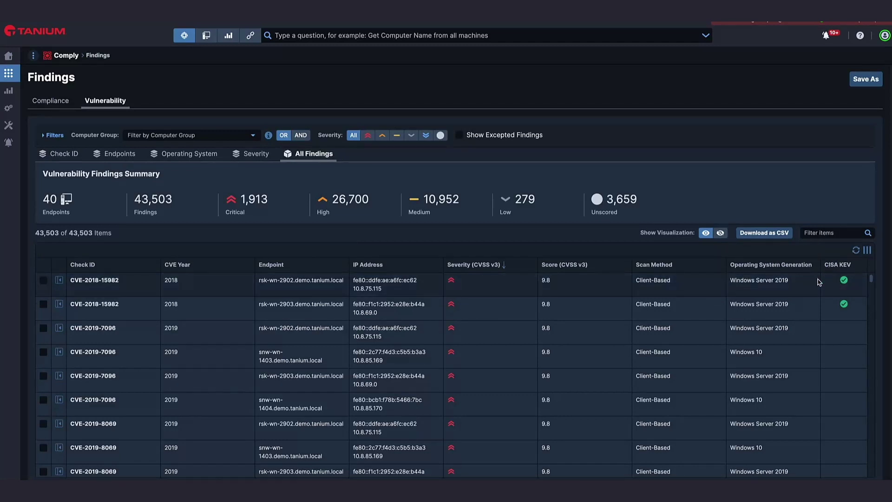
pyautogui.click(59, 280)
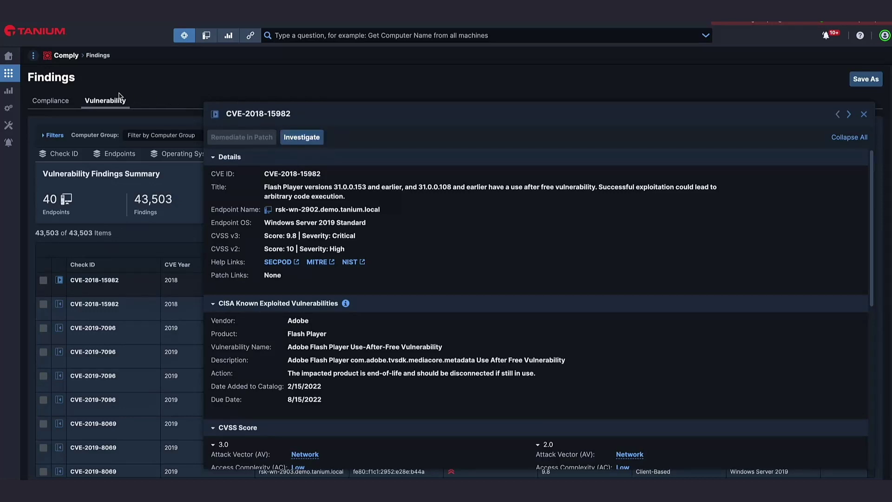
pyautogui.click(8, 55)
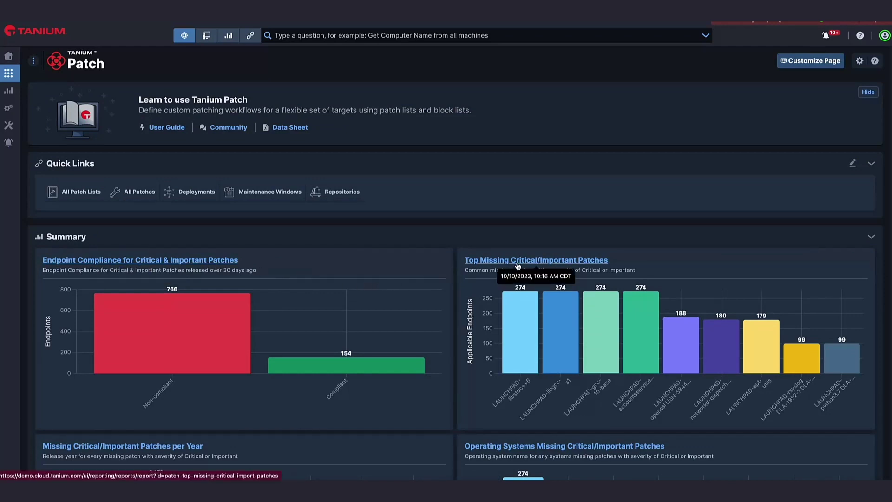
# - Scroll to Patch Lists and open All Patches (ID 1): 86% applicable, 14% installed
pyautogui.scroll(-3, 355, 309)
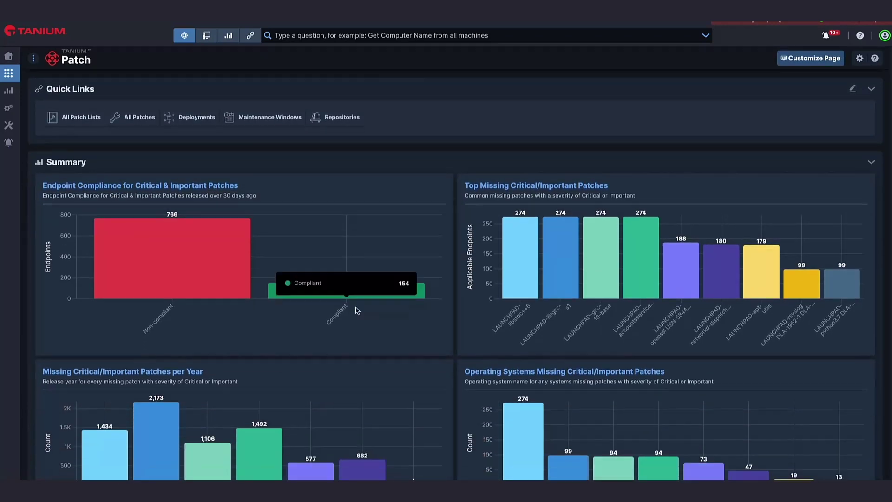
pyautogui.scroll(-1, 356, 309)
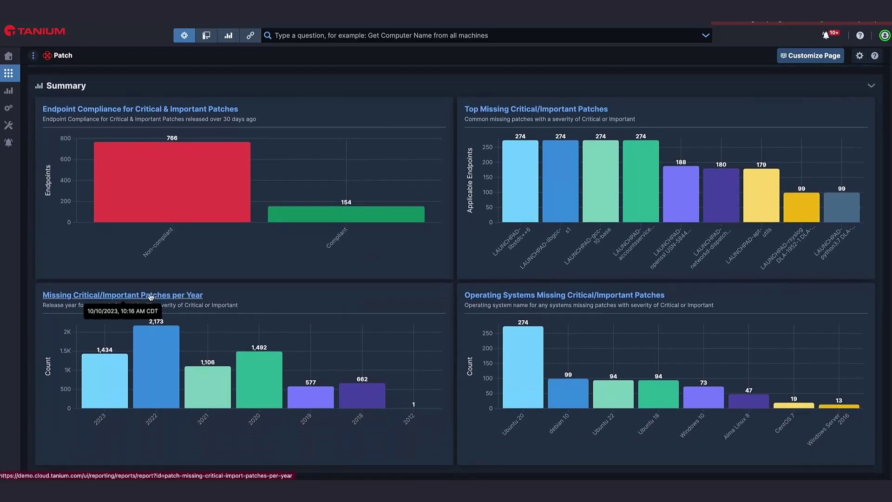
pyautogui.scroll(-6, 391, 305)
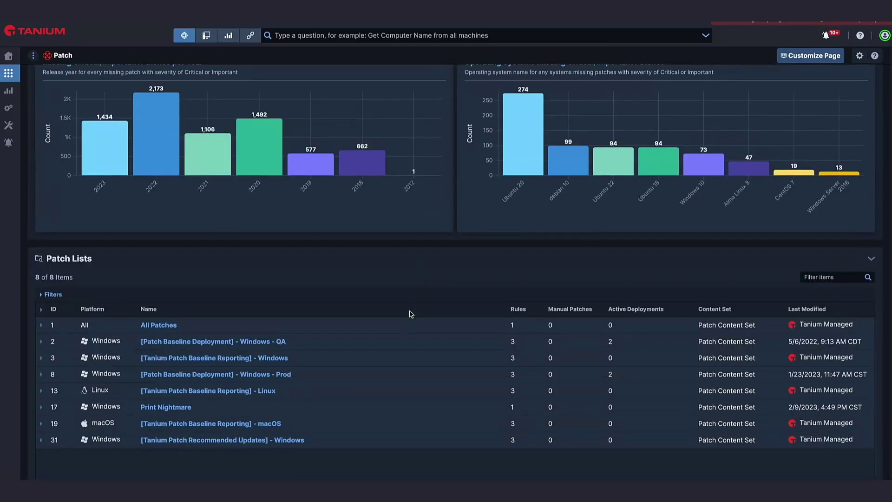
pyautogui.click(160, 325)
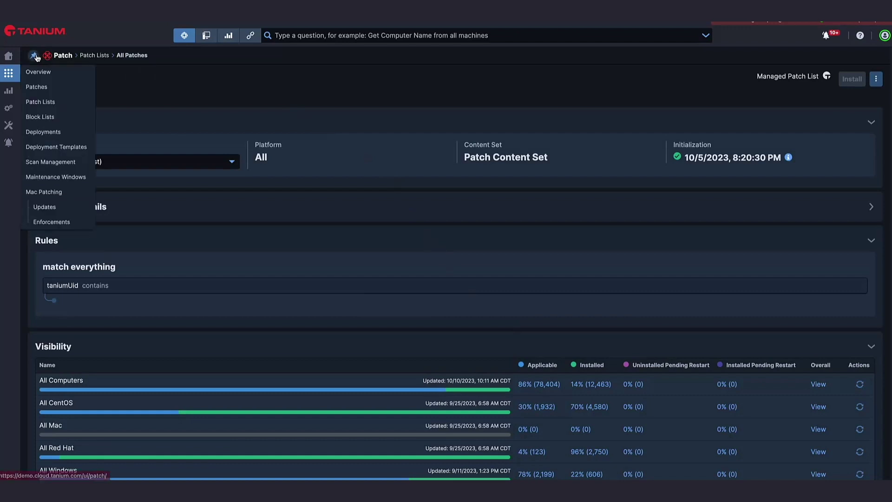
# - Check the [Tanium Patch Baseline Reporting] - Windows list (ID 3) rules from Patch Lists, then return Home
pyautogui.click(91, 56)
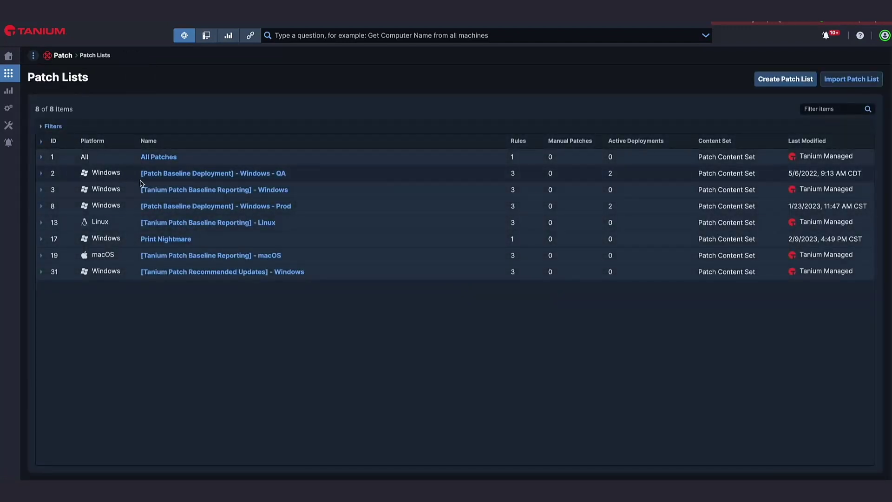
pyautogui.click(188, 190)
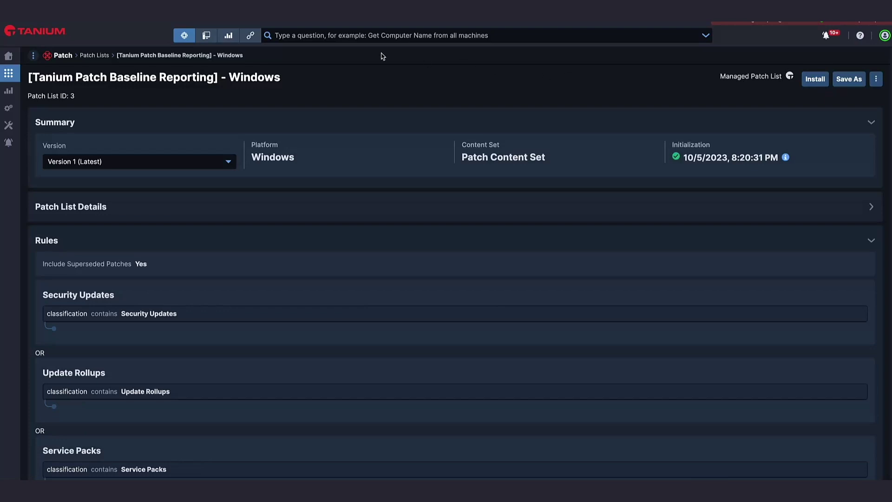
pyautogui.click(8, 60)
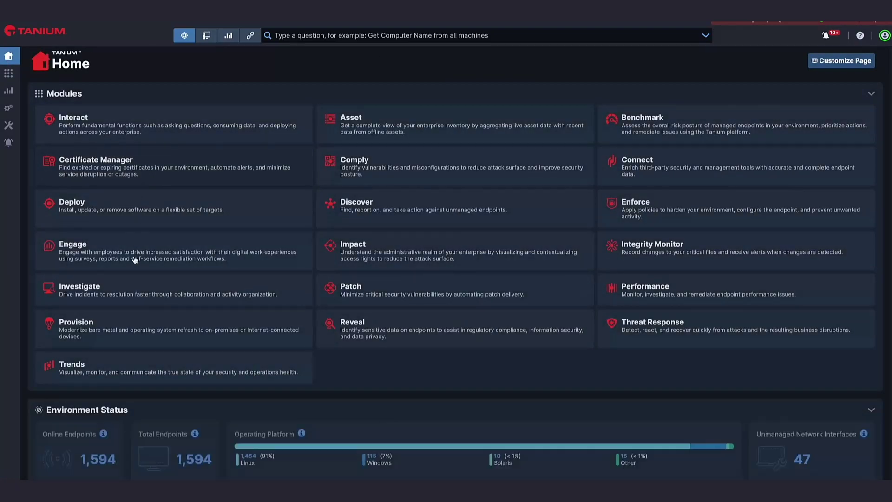
# - Open Engage and scroll to DEX scores (38 sentiment, 65 performance) and the 8 latest surveys
pyautogui.click(135, 259)
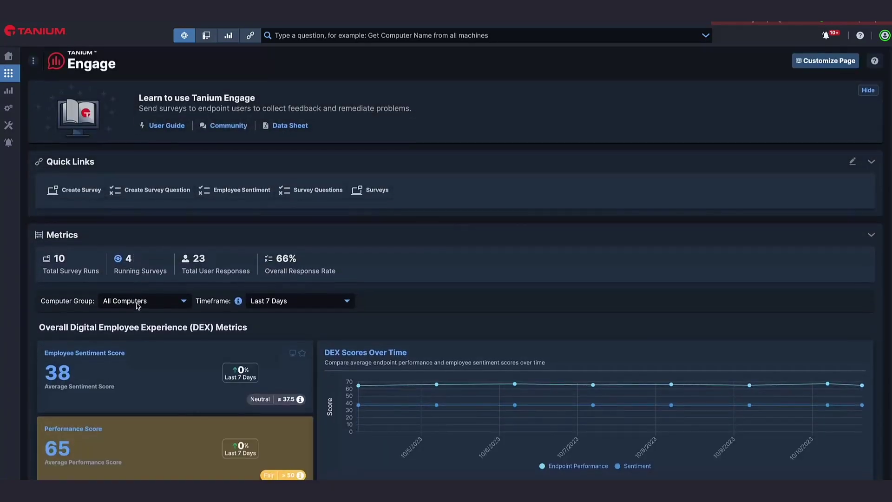
pyautogui.scroll(-1, 138, 305)
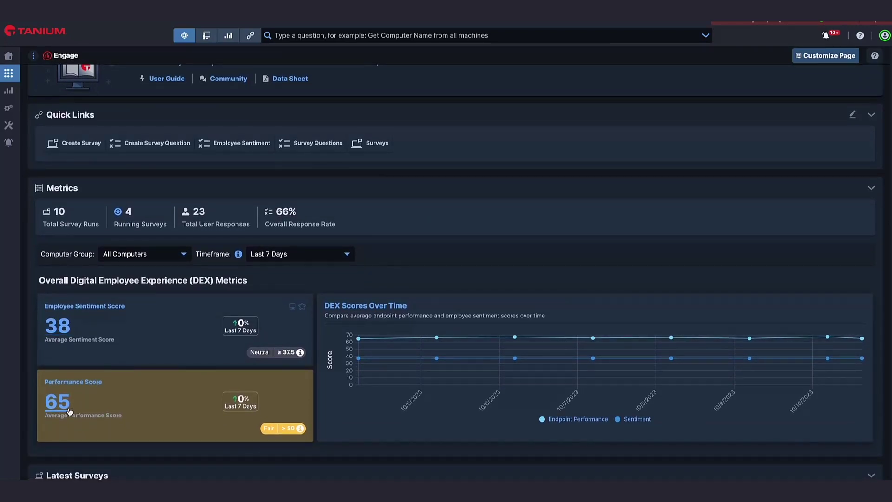
pyautogui.scroll(-1, 424, 424)
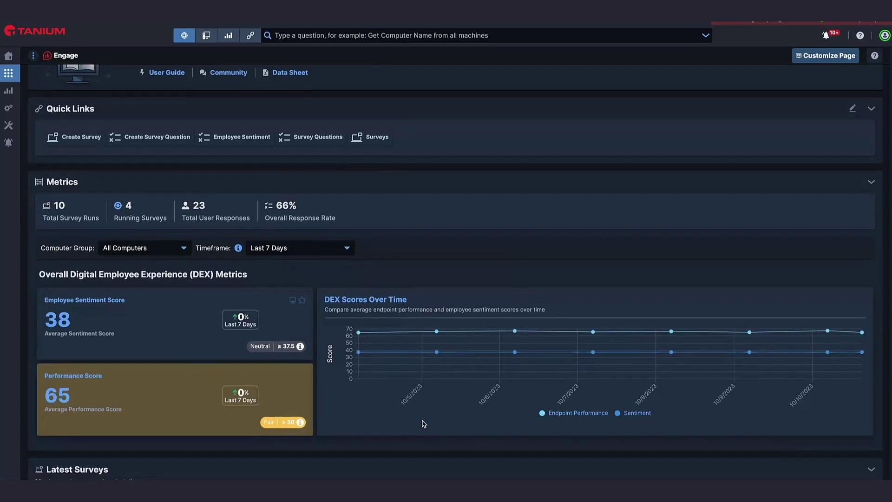
pyautogui.scroll(-5, 423, 424)
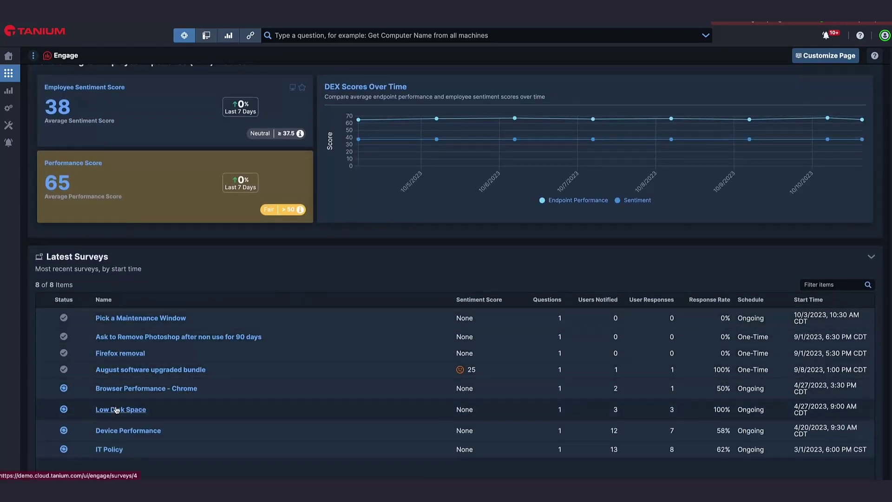
# - View the August software upgraded bundle survey, then launch Threat Response from Home
pyautogui.click(116, 371)
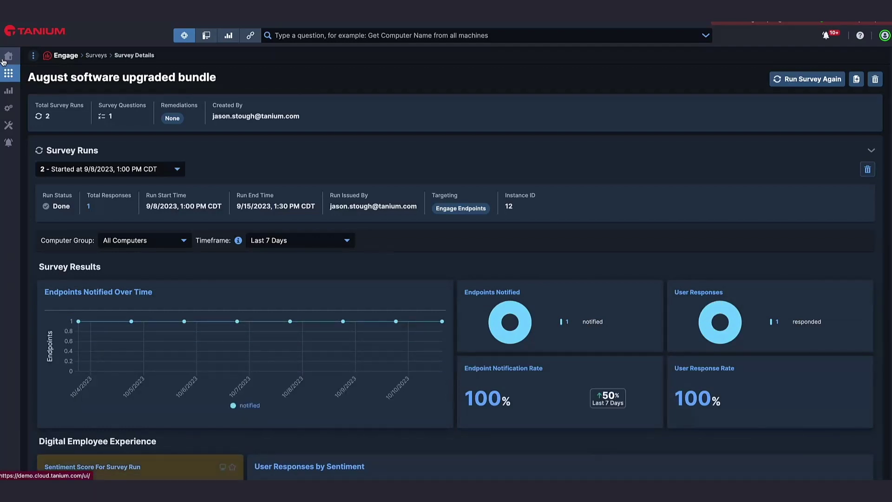
pyautogui.click(4, 61)
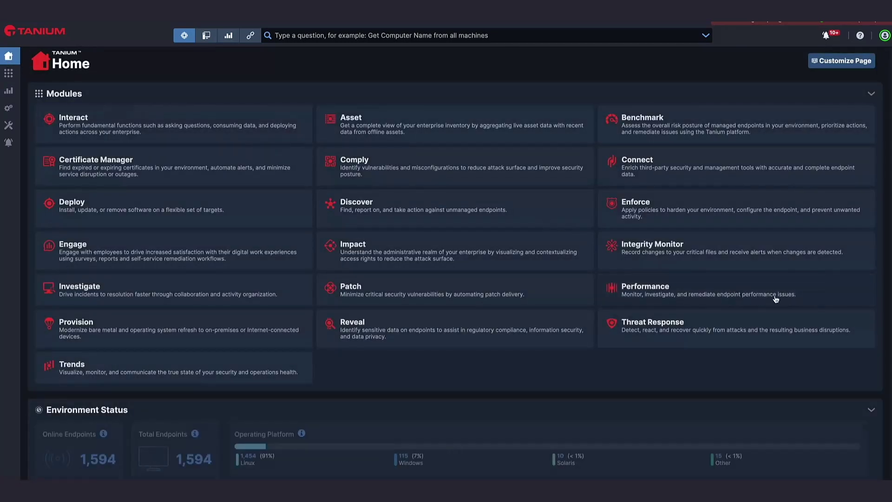
pyautogui.click(784, 331)
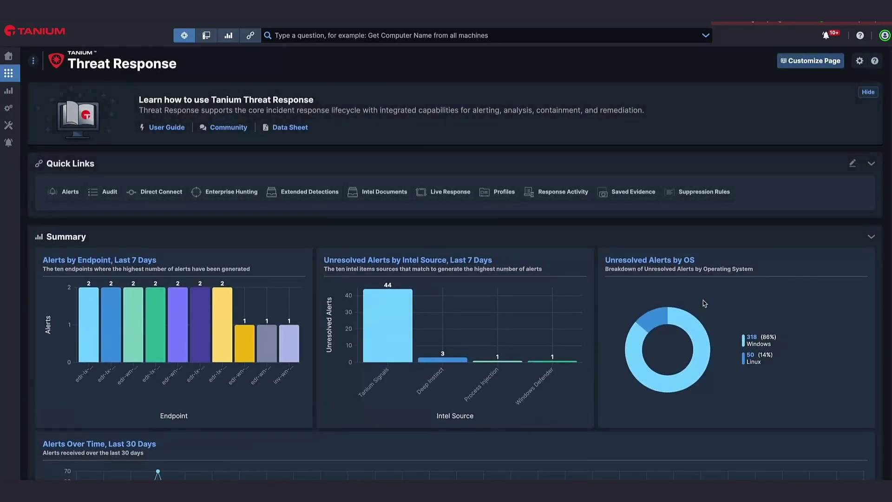
# - Filter the alerts list to the 55 Chrome Spawned PowerShell alerts, then return Home
pyautogui.click(70, 193)
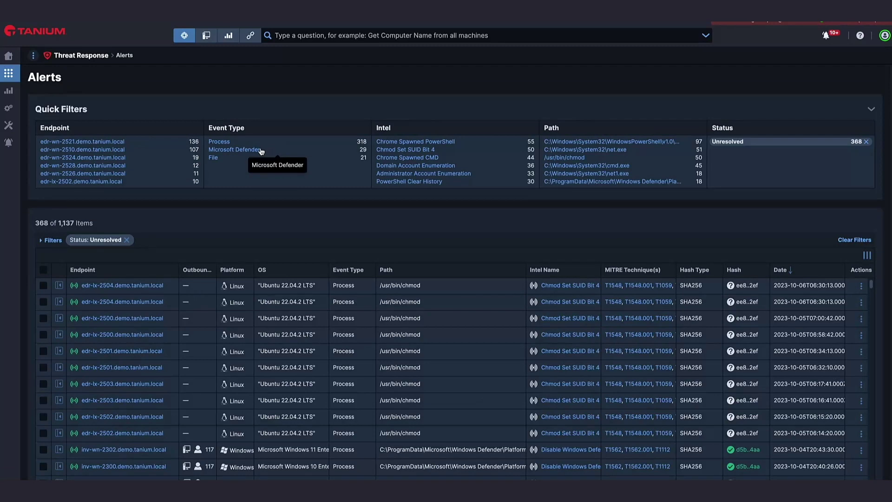
pyautogui.click(409, 145)
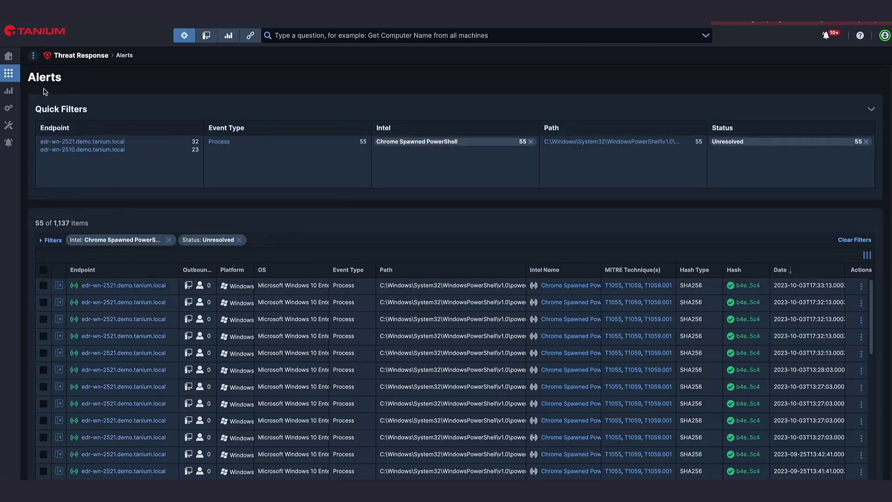
pyautogui.click(7, 59)
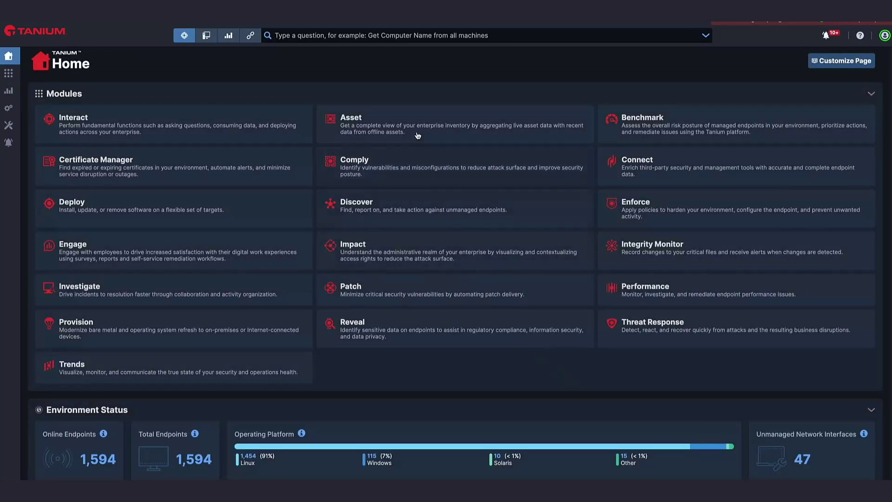
# - Ask 'Get Microsoft Defender Installed from all machines' and select the False result (1,428 endpoints)
pyautogui.click(372, 34)
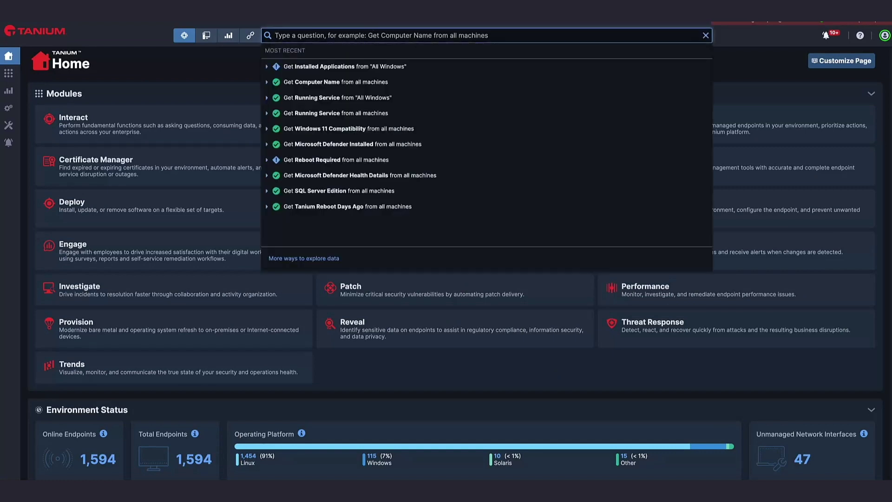
pyautogui.write('get ')
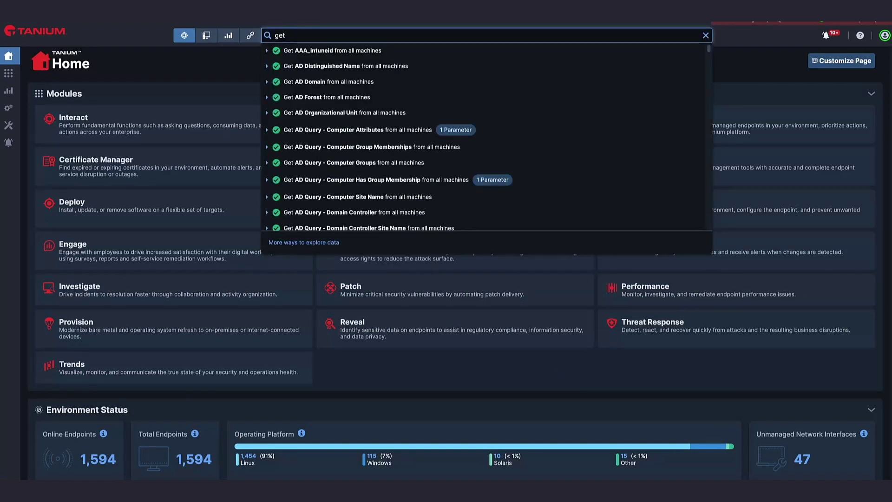
pyautogui.write('defender')
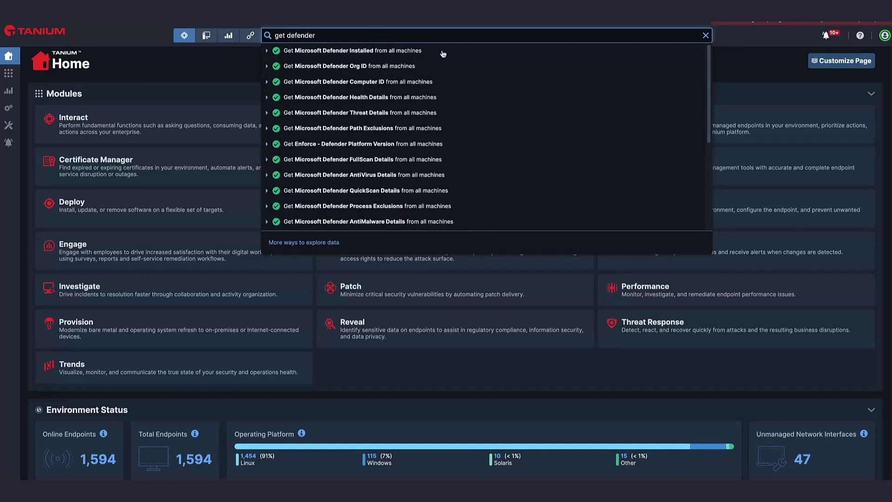
pyautogui.click(443, 53)
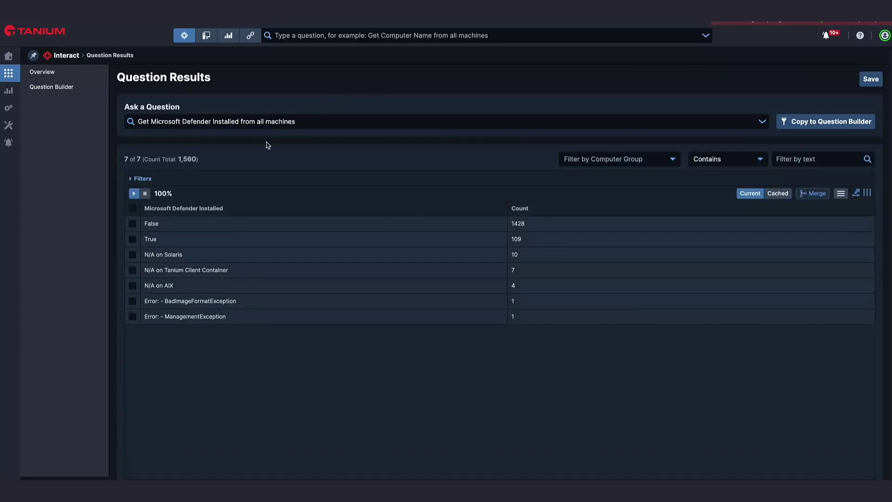
pyautogui.click(132, 224)
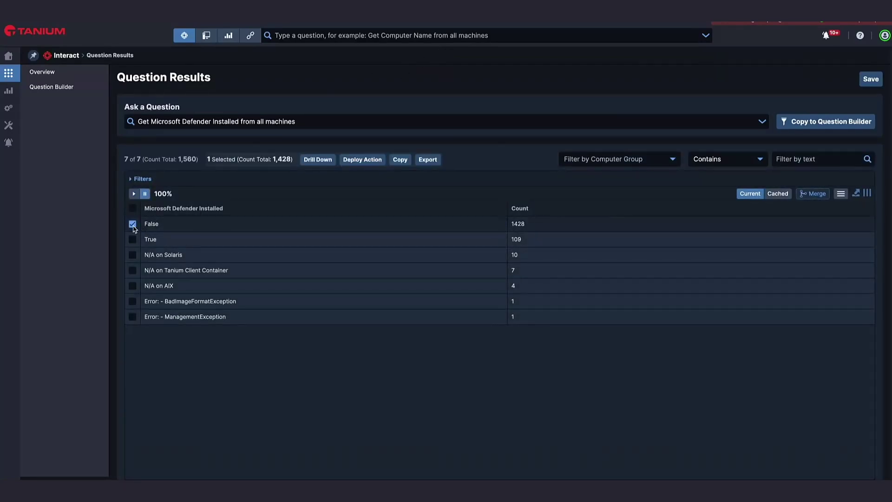
# - Start a Deploy Action with the Microsoft Defender - Onboard MDE [Windows] package, review targeting, then return Home
pyautogui.click(356, 161)
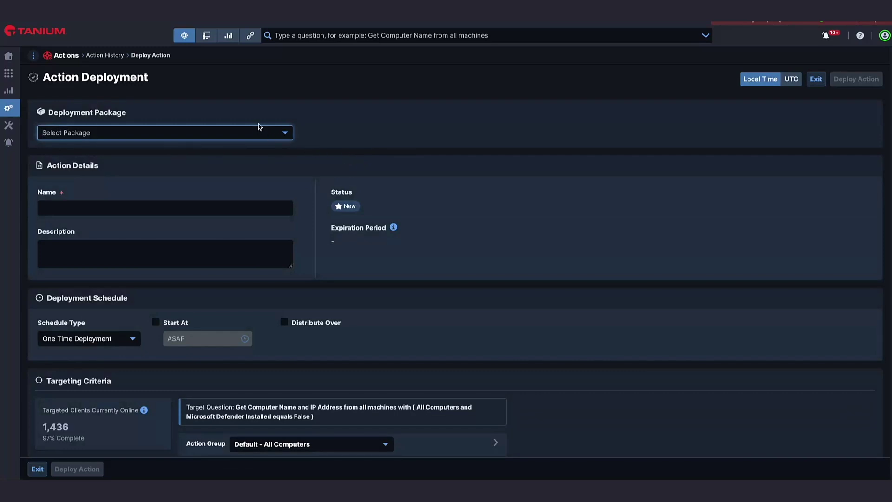
pyautogui.write('mde')
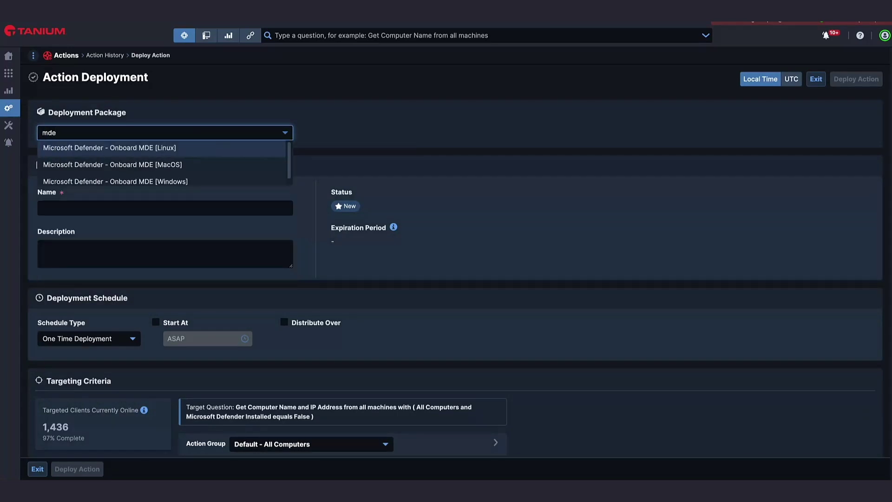
pyautogui.click(147, 179)
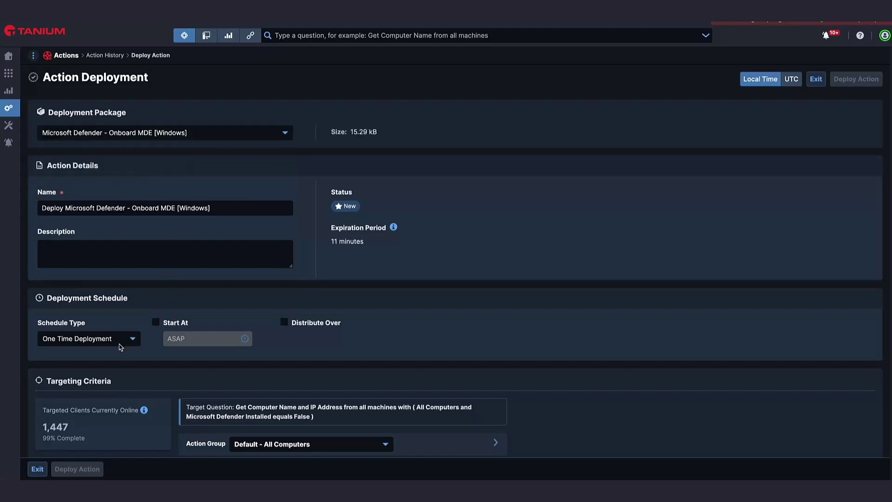
pyautogui.scroll(-4, 137, 422)
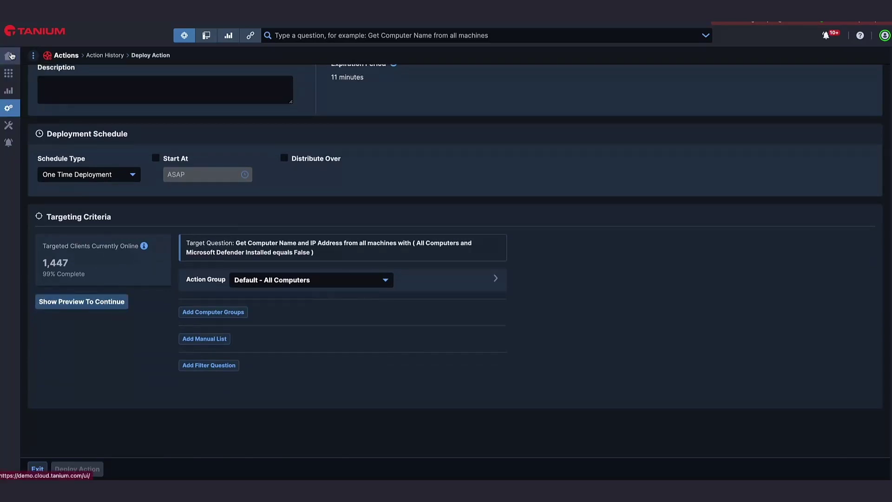
pyautogui.click(11, 56)
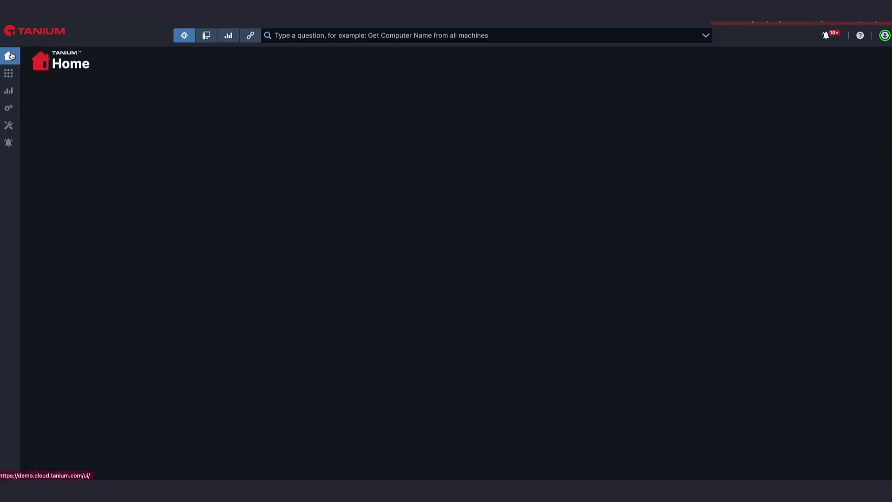